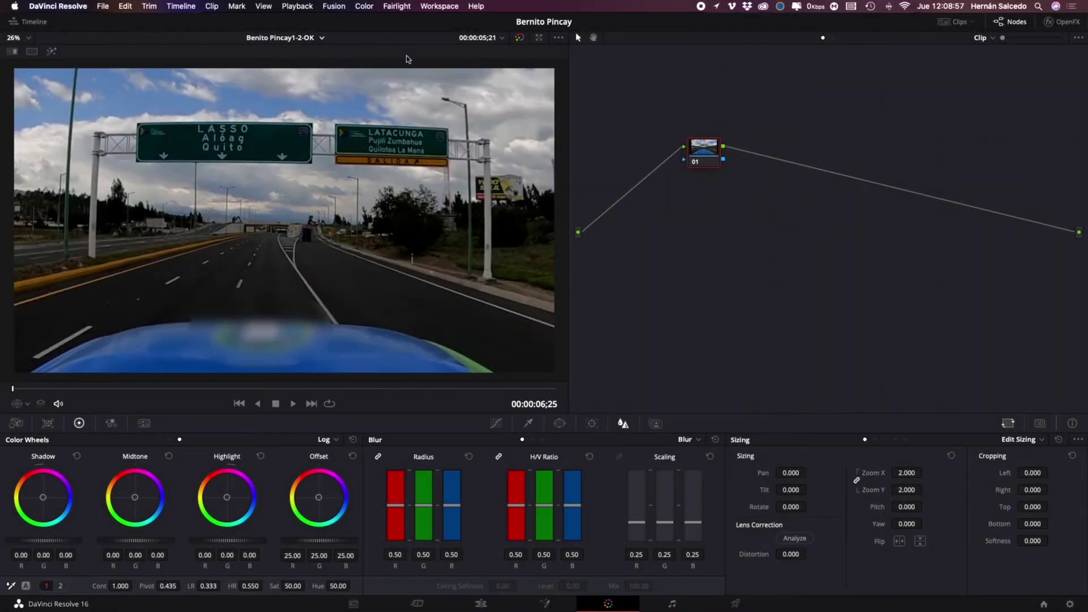
Turn off Dual Screen in the Workspace menu.
click(434, 7)
mouse_move(441, 84)
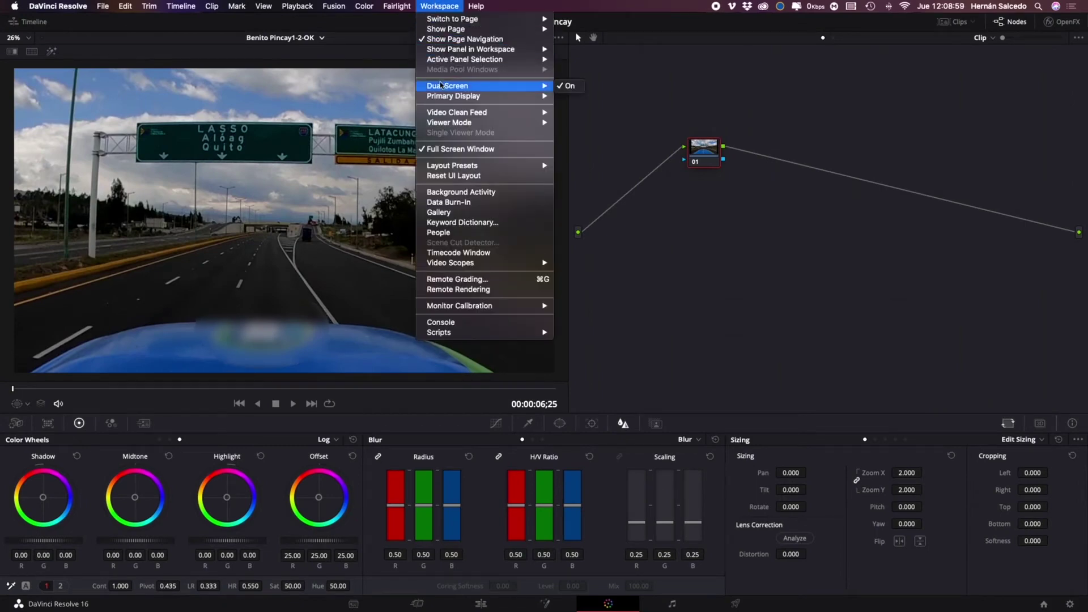
click(562, 88)
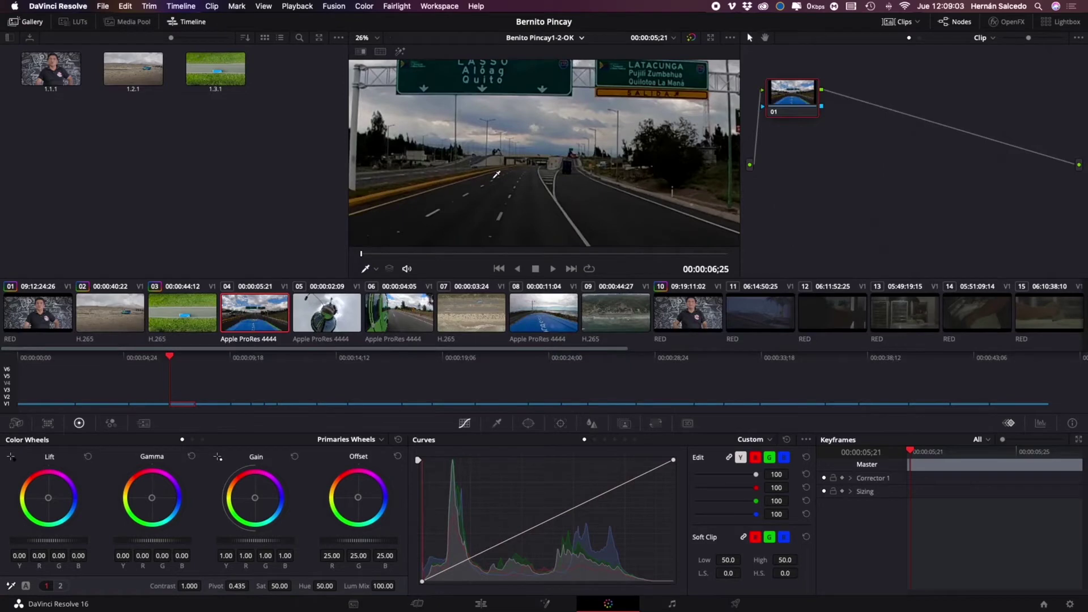
Zoom the viewer out to 15% and widen it by moving the gallery divider left.
scroll(496, 174, down, 2)
scroll(497, 174, down, 2)
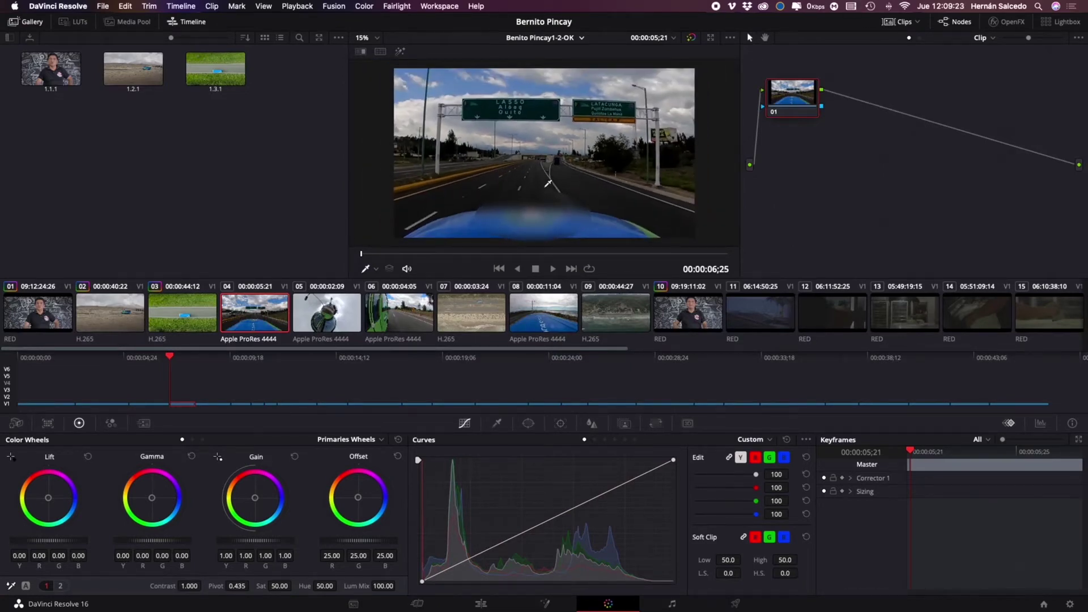
drag(348, 138, 238, 136)
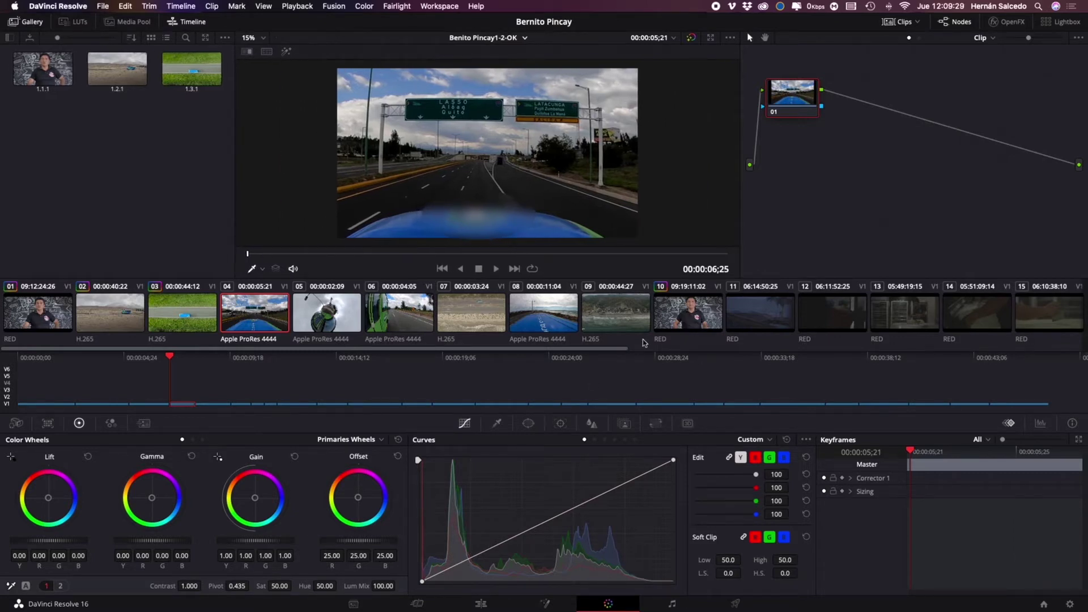
Set node 01's spatial noise reduction to Luma 10, Chroma 20, Blend 20, then add serial node 02.
click(151, 425)
click(208, 516)
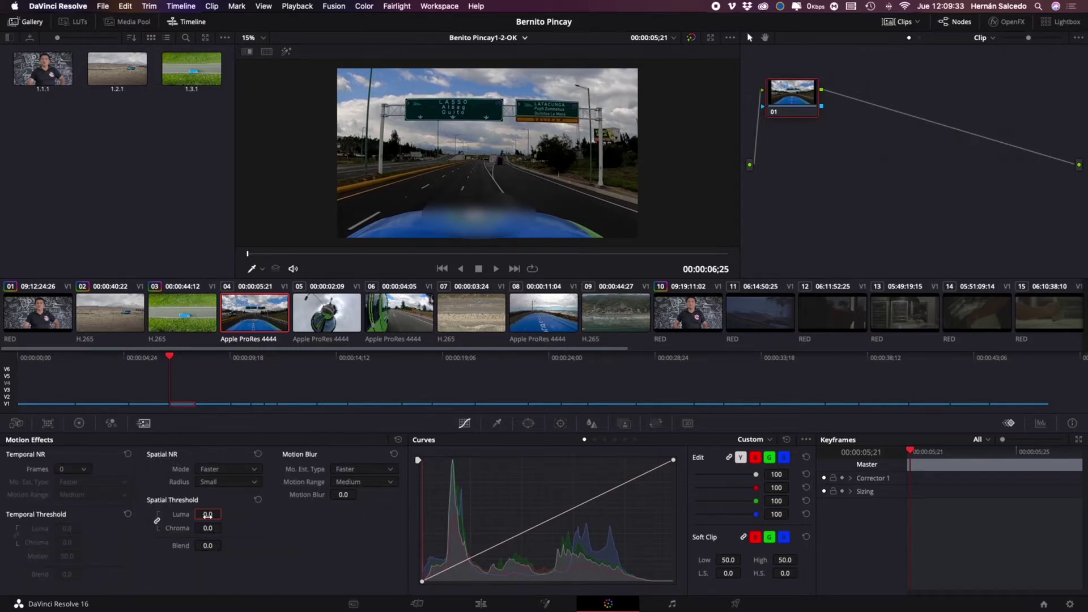
key(Return)
click(205, 529)
click(209, 545)
text(20)
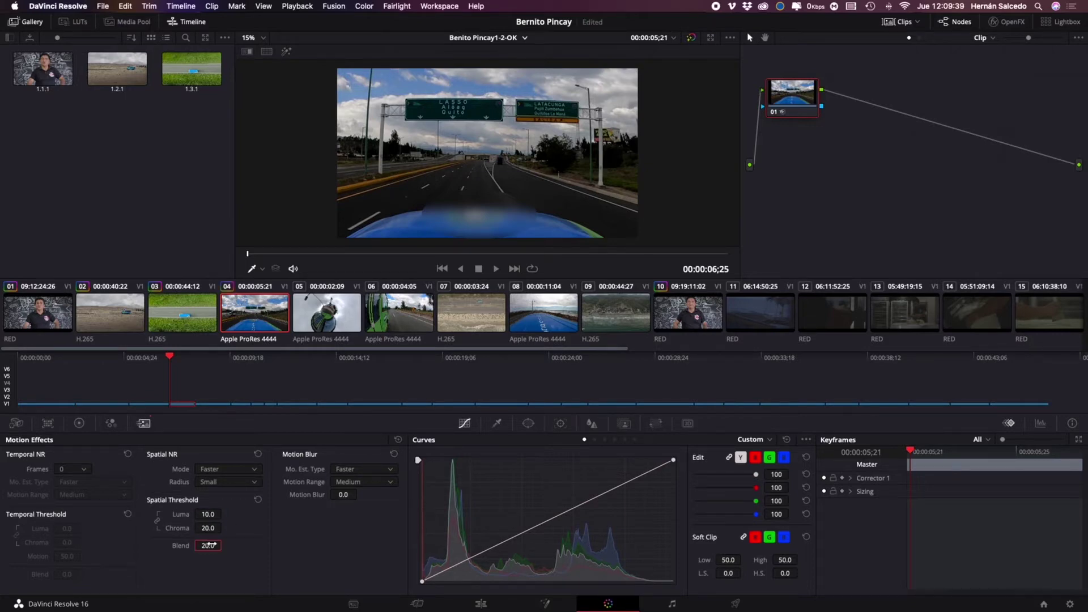
click(805, 104)
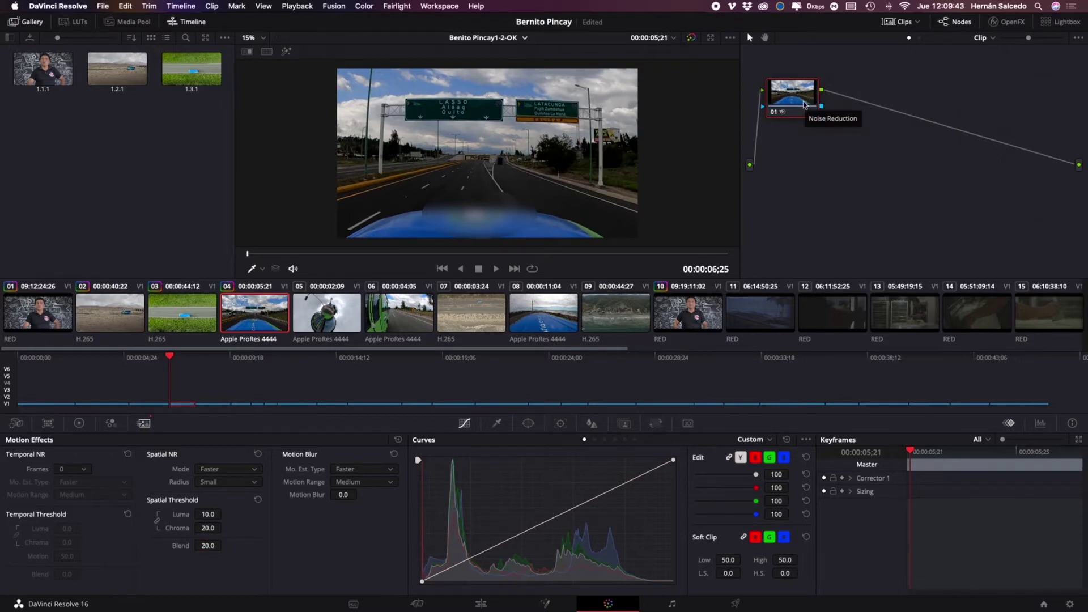
key(alt+s)
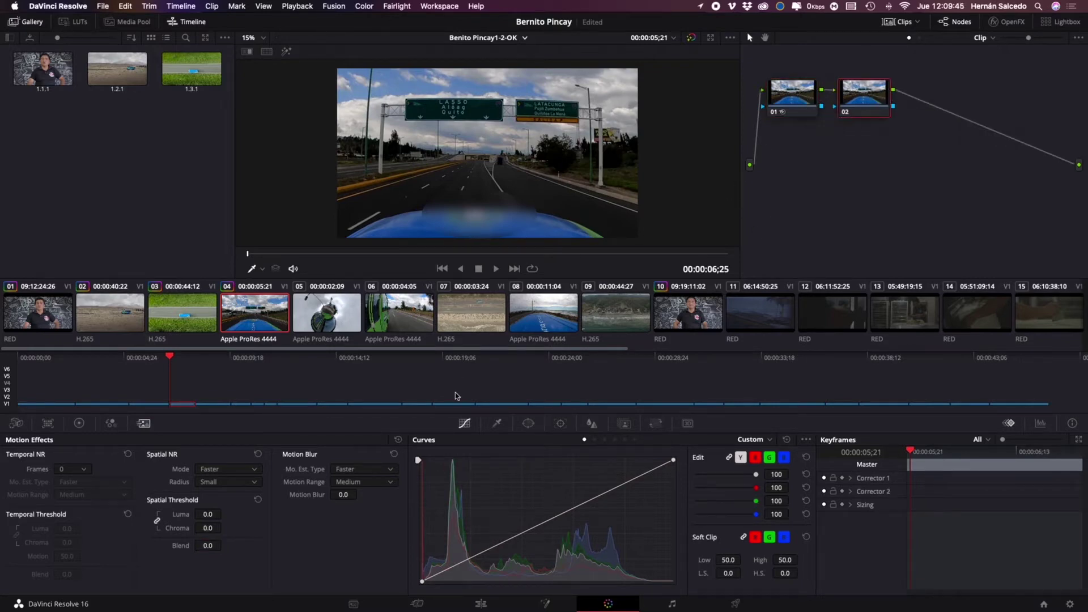
Raise node 02's Lift to 0.06 and show the RGB parade scope.
click(80, 424)
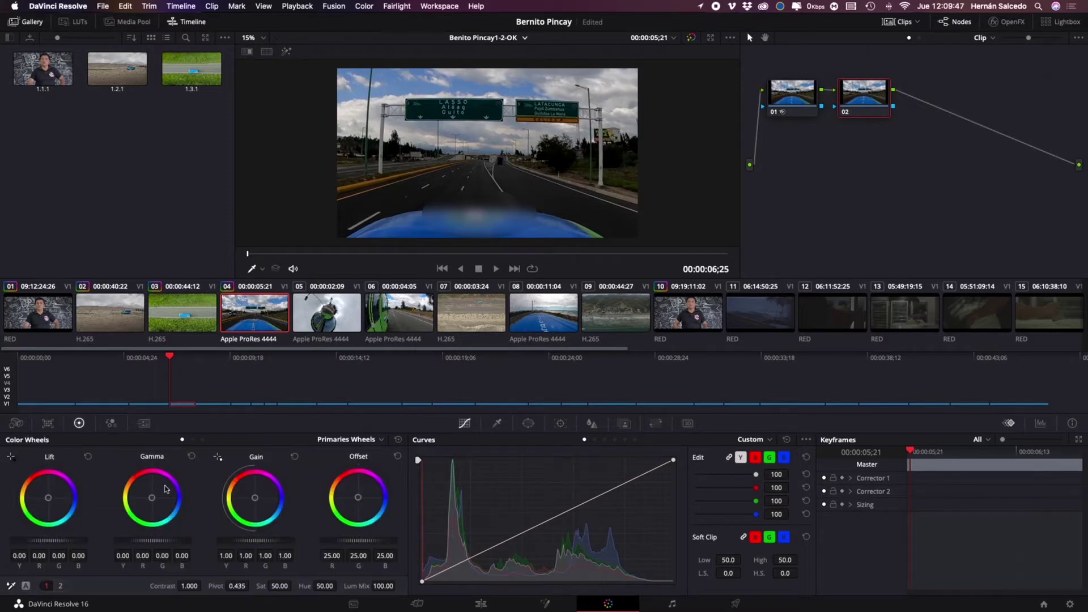
drag(44, 540, 91, 540)
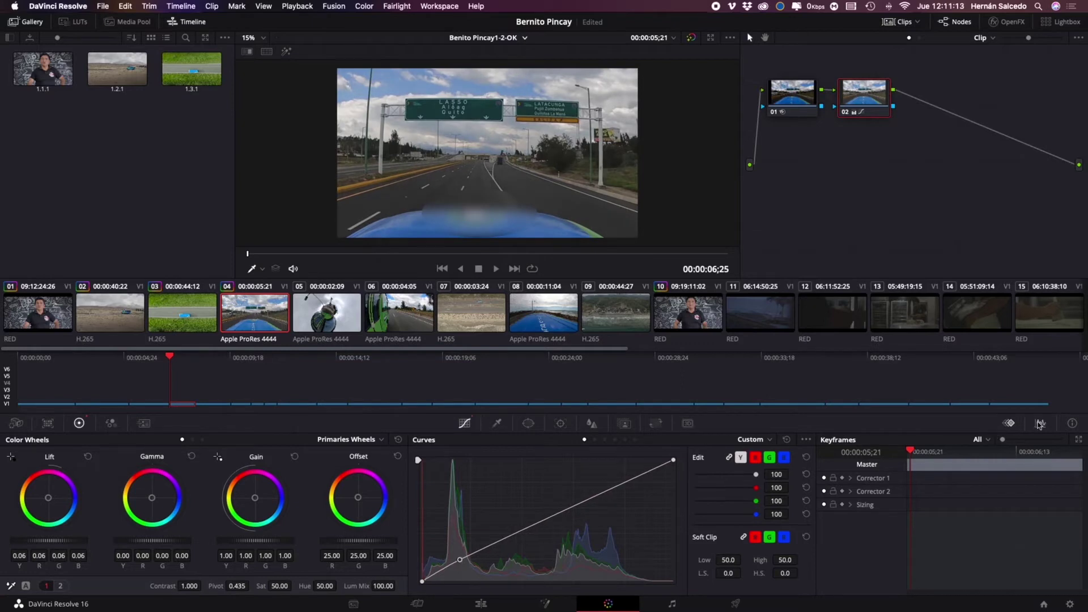
click(1039, 424)
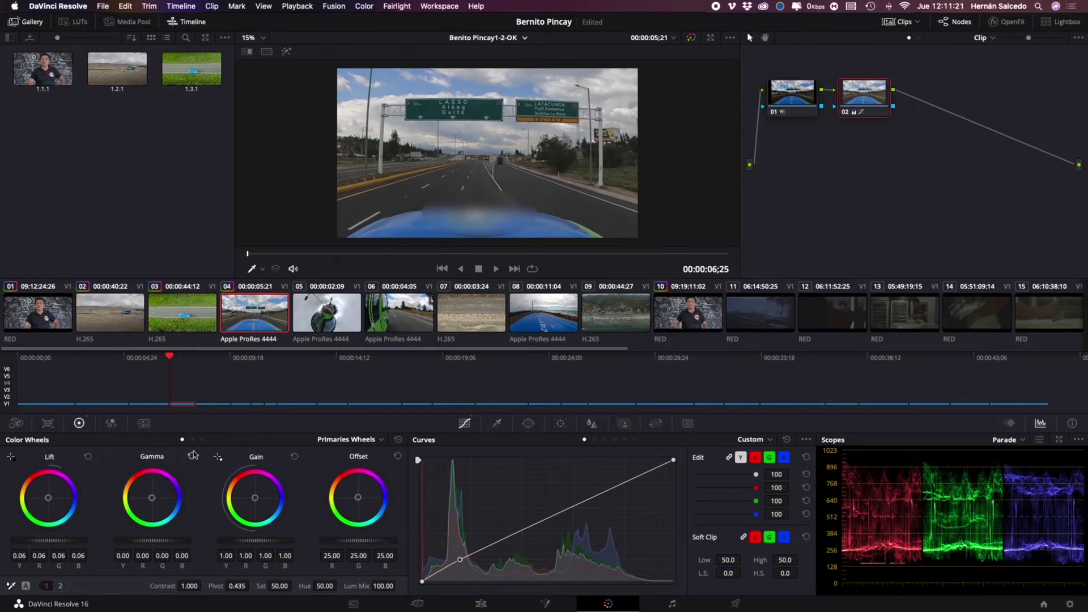
Lower the Log wheel shadows to -0.18, then add serial node 03.
click(202, 440)
drag(59, 538, 17, 538)
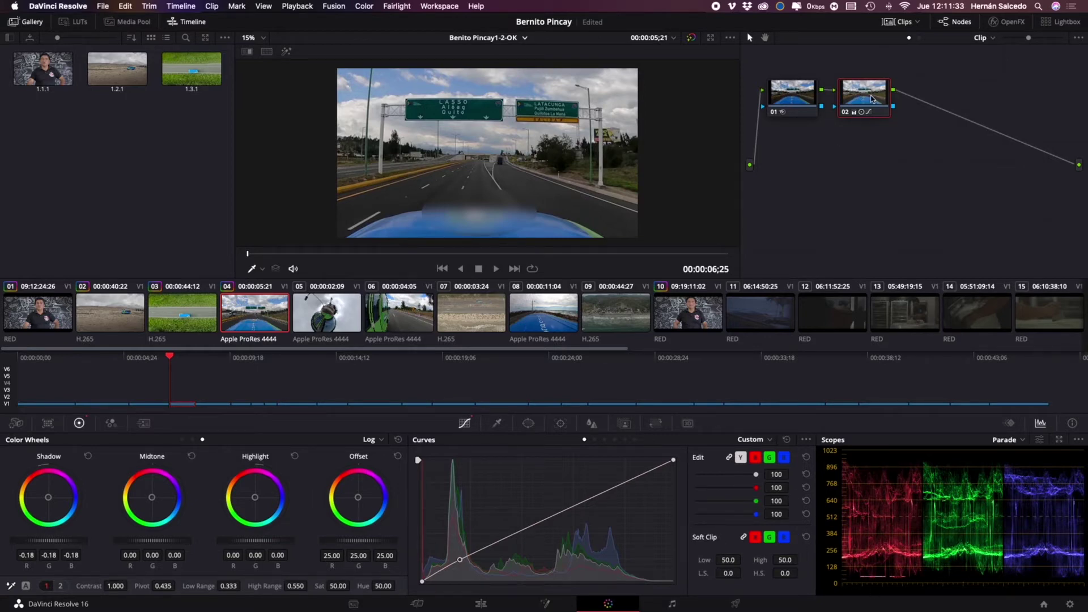
key(alt+s)
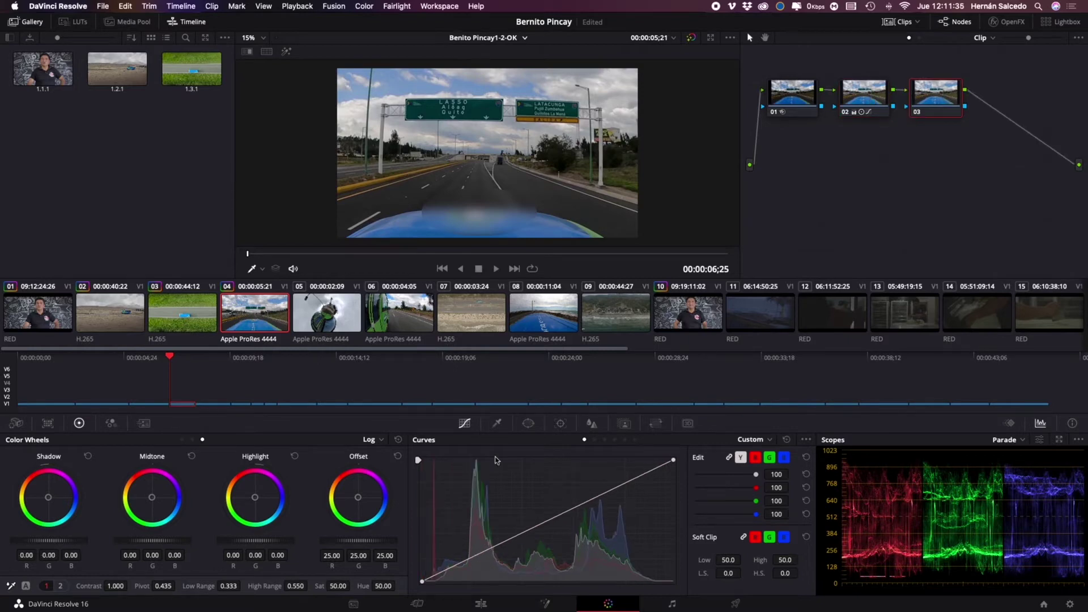
Boost blue hues (around 110) to 1.50 on a widened Hue Vs Sat curve, then add node 04.
click(497, 424)
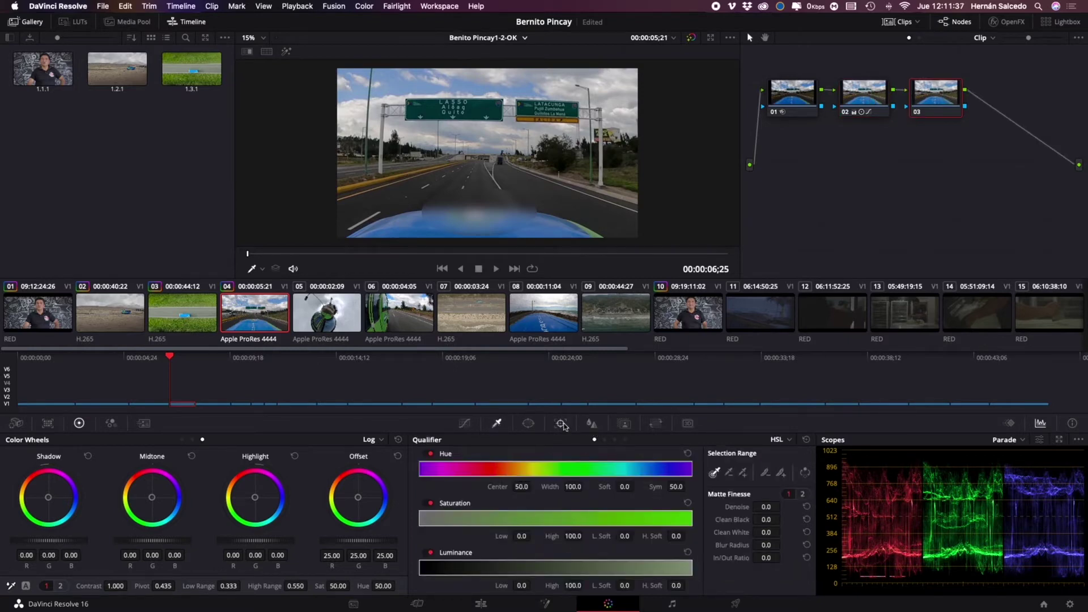
click(464, 425)
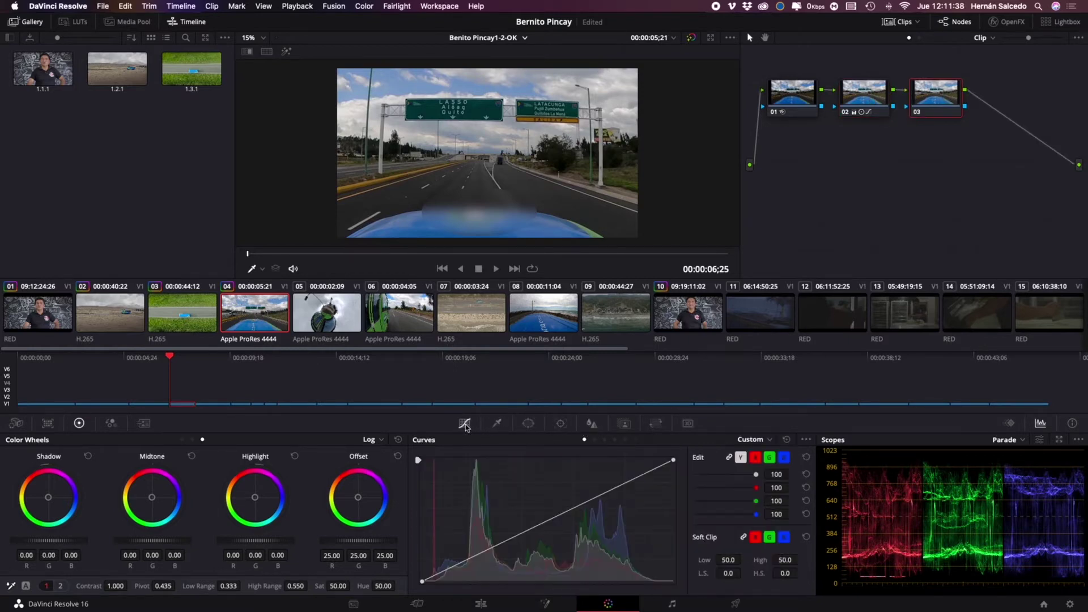
click(599, 441)
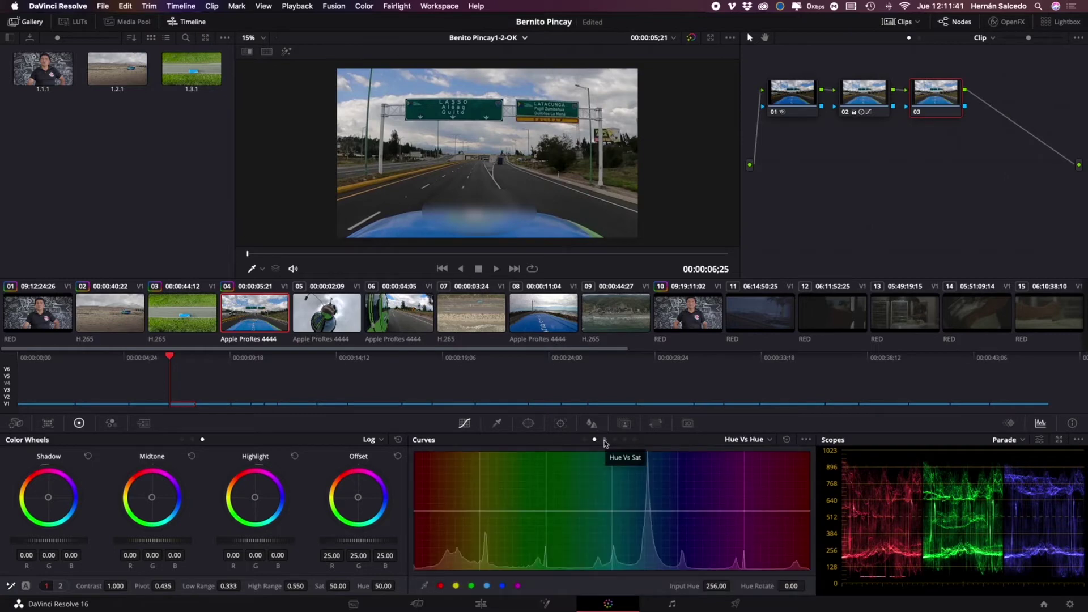
click(604, 441)
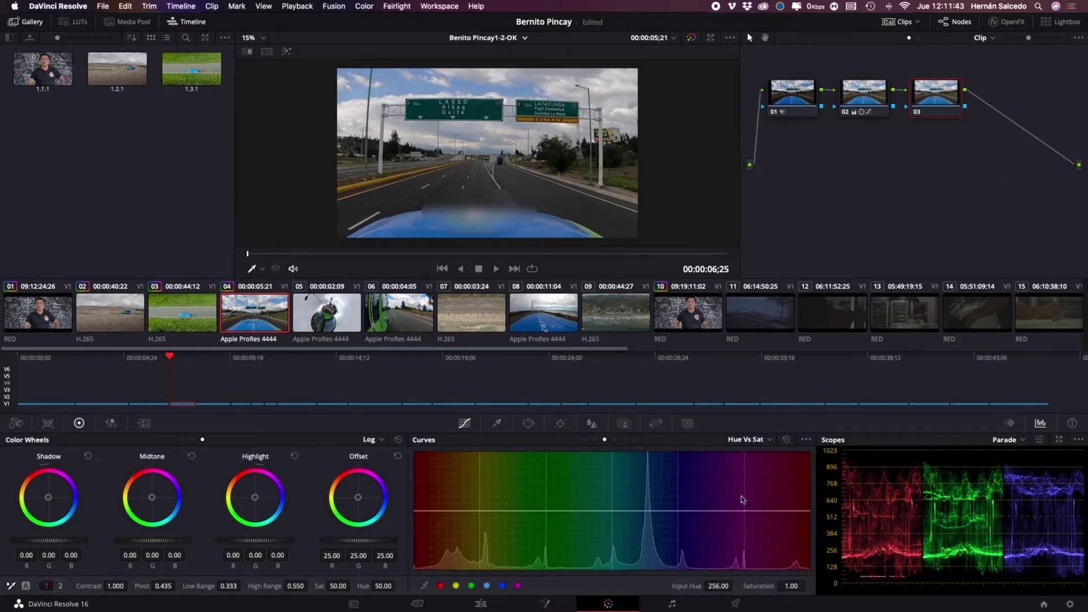
click(413, 216)
drag(647, 511, 649, 481)
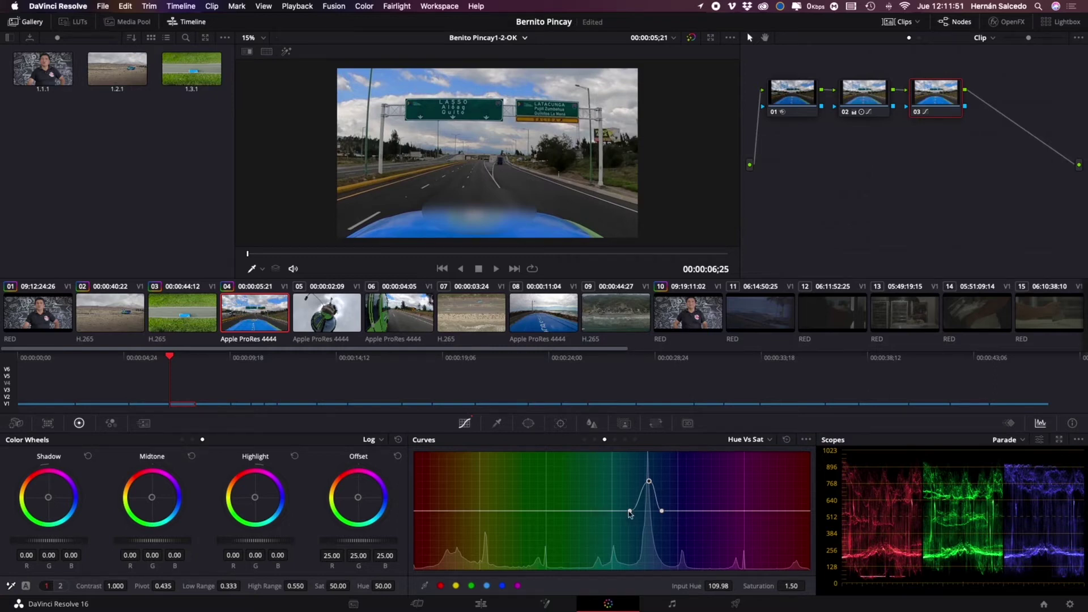
drag(630, 512, 677, 512)
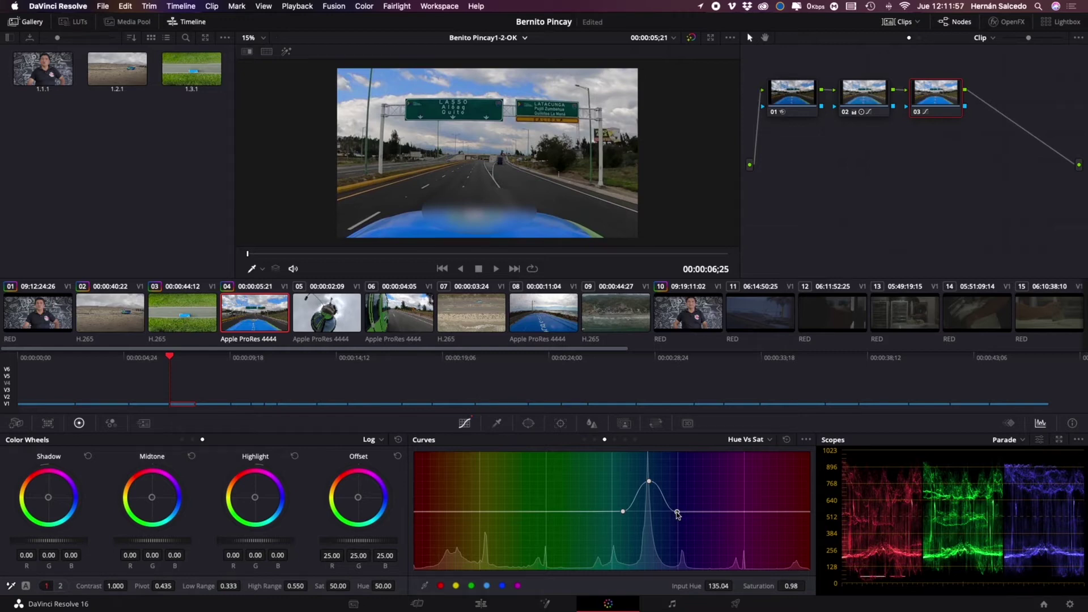
key(alt+s)
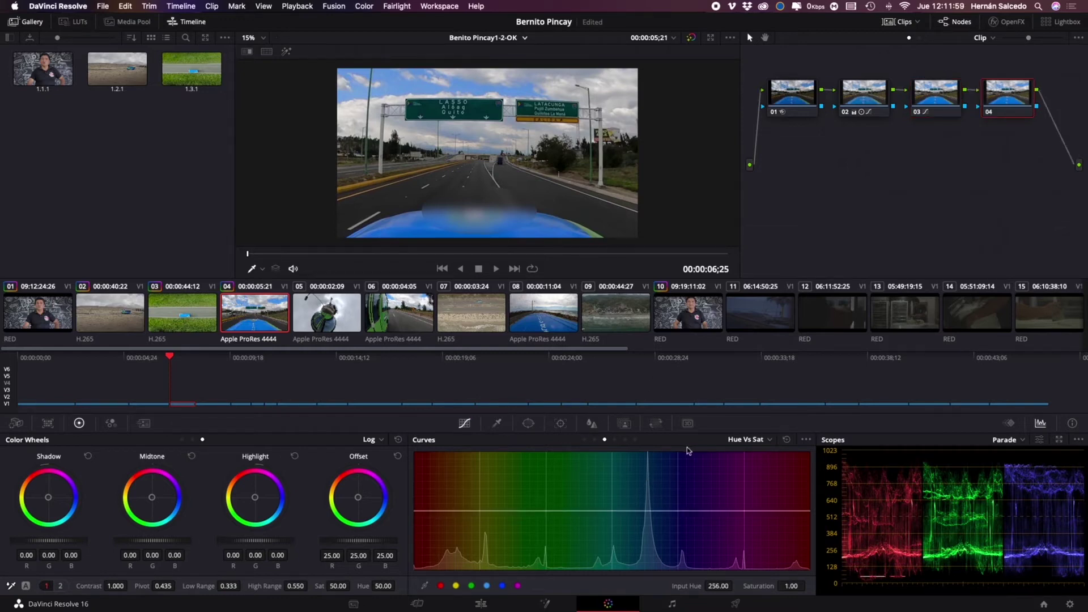
Set node 04's Input Sizing zoom to 0.502, then add node 05.
click(652, 425)
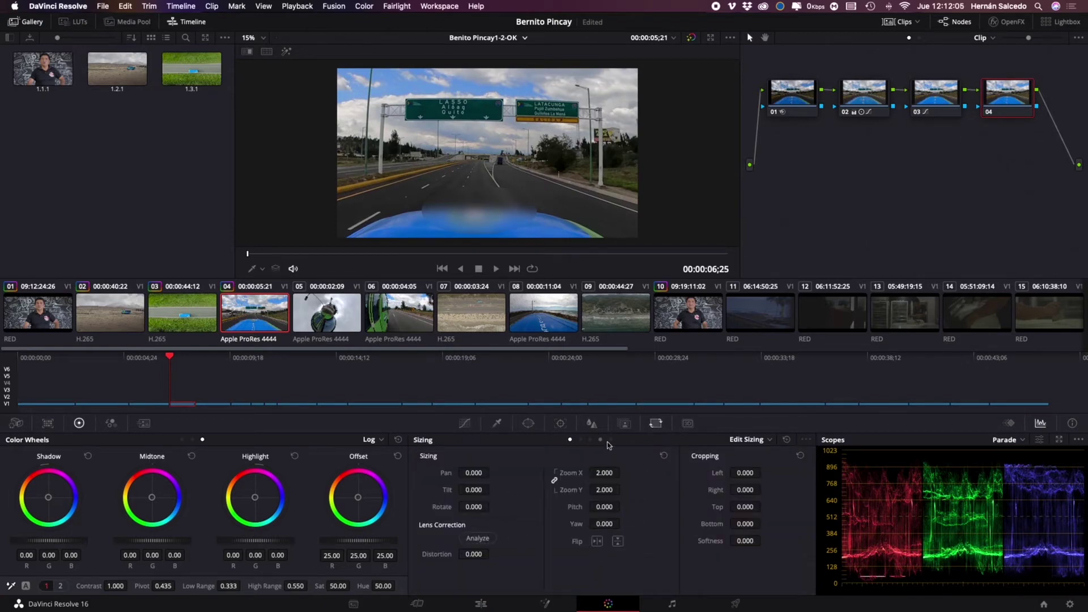
click(580, 440)
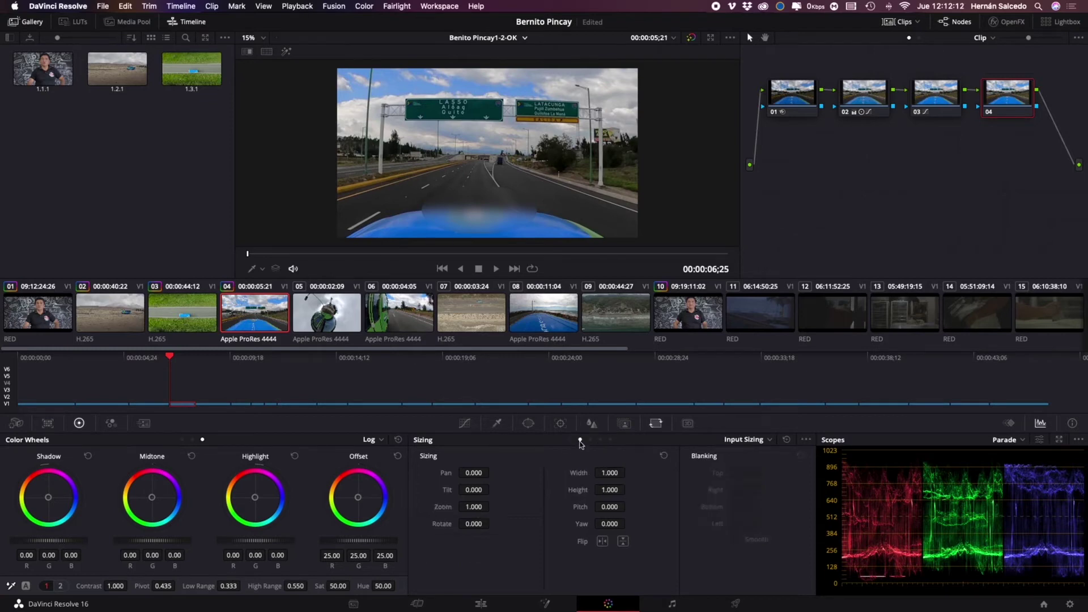
mouse_move(475, 512)
mouse_down()
mouse_move(335, 498)
mouse_move(479, 508)
mouse_up()
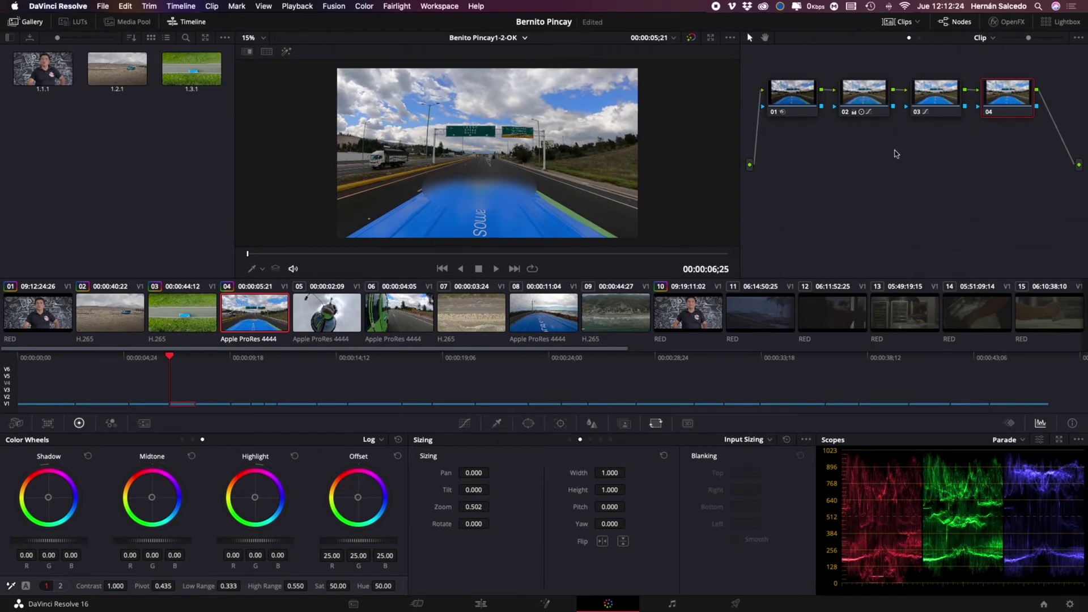
key(alt+s)
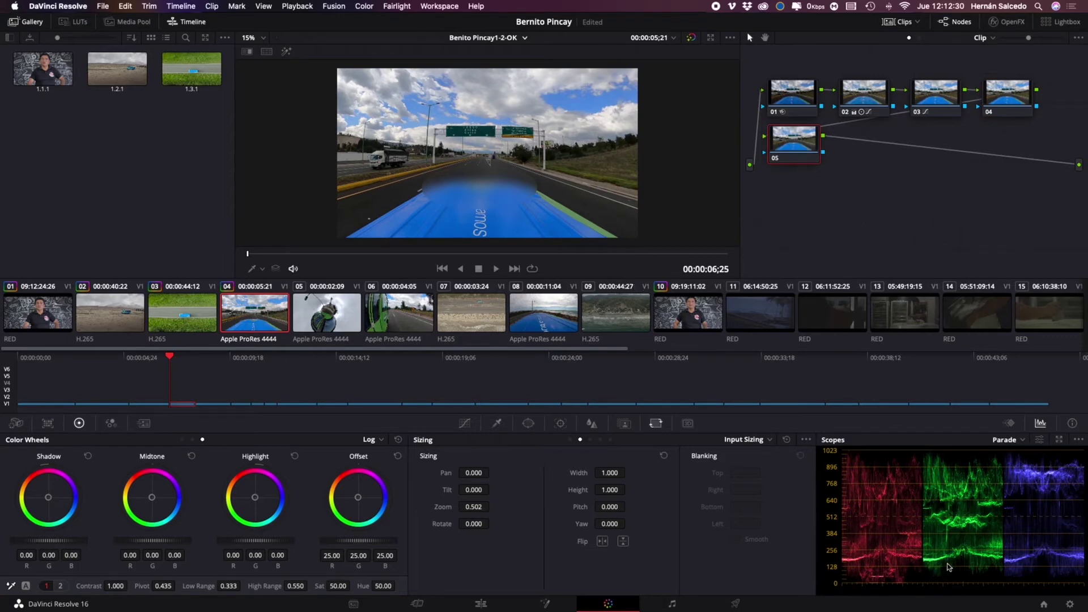
Lift the shadows with a Custom curve point on node 05, then add serial node 06.
click(465, 423)
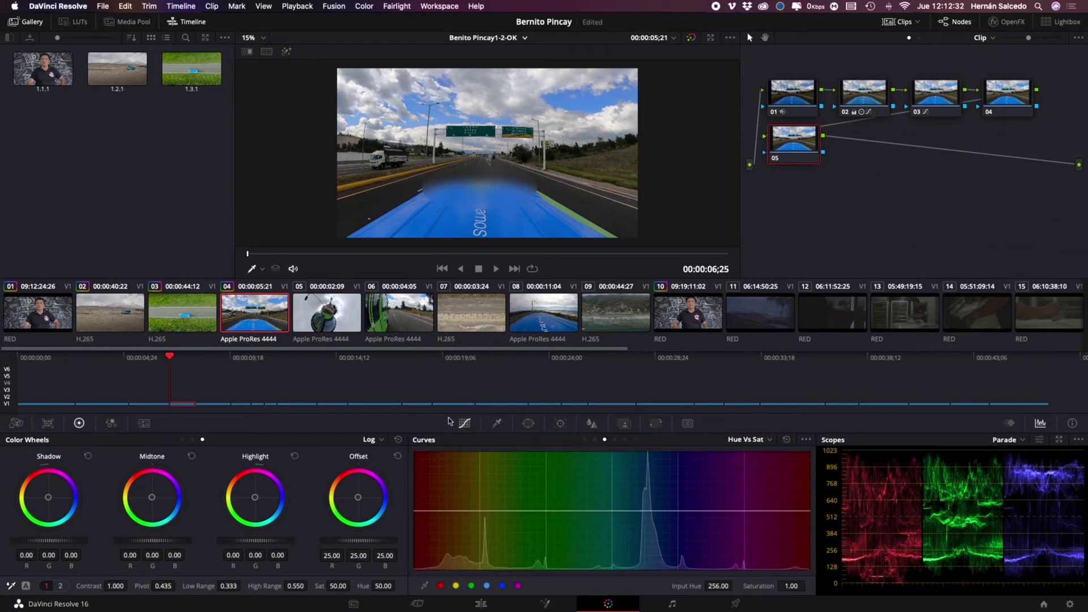
click(585, 440)
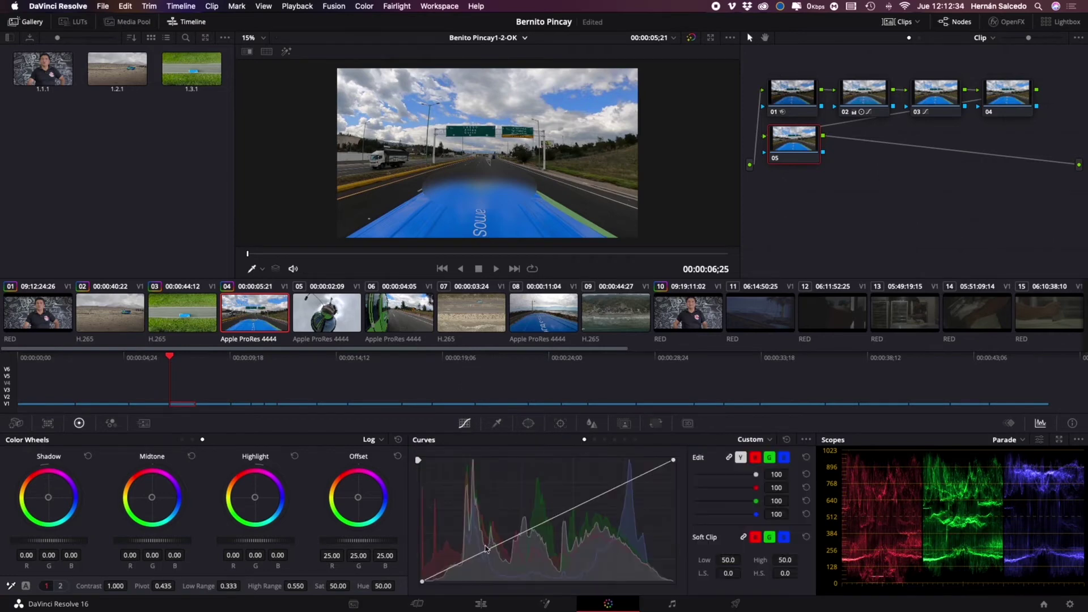
drag(478, 557, 478, 553)
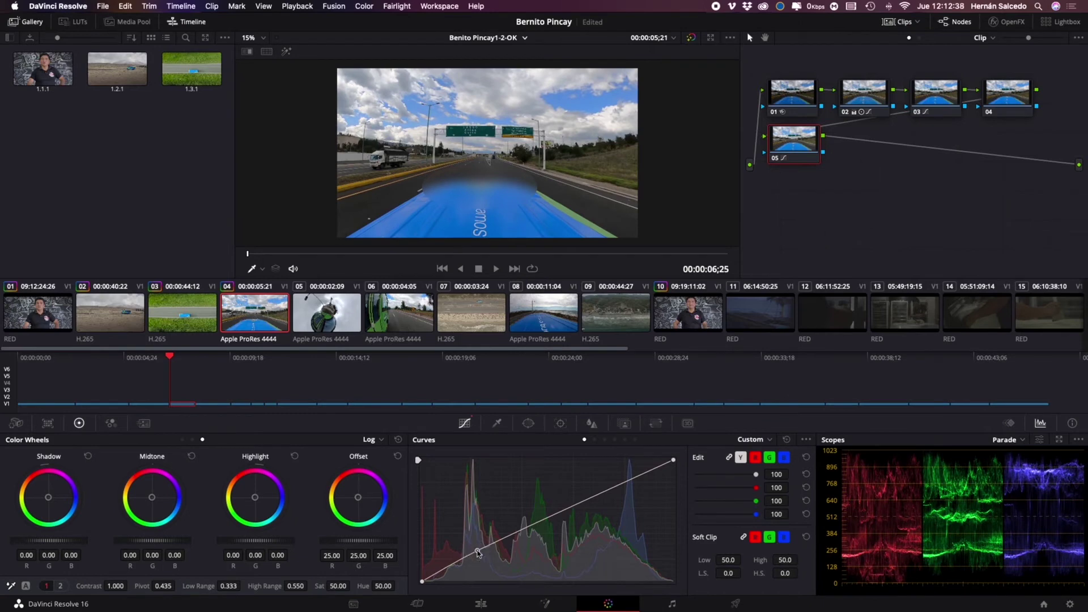
key(alt+s)
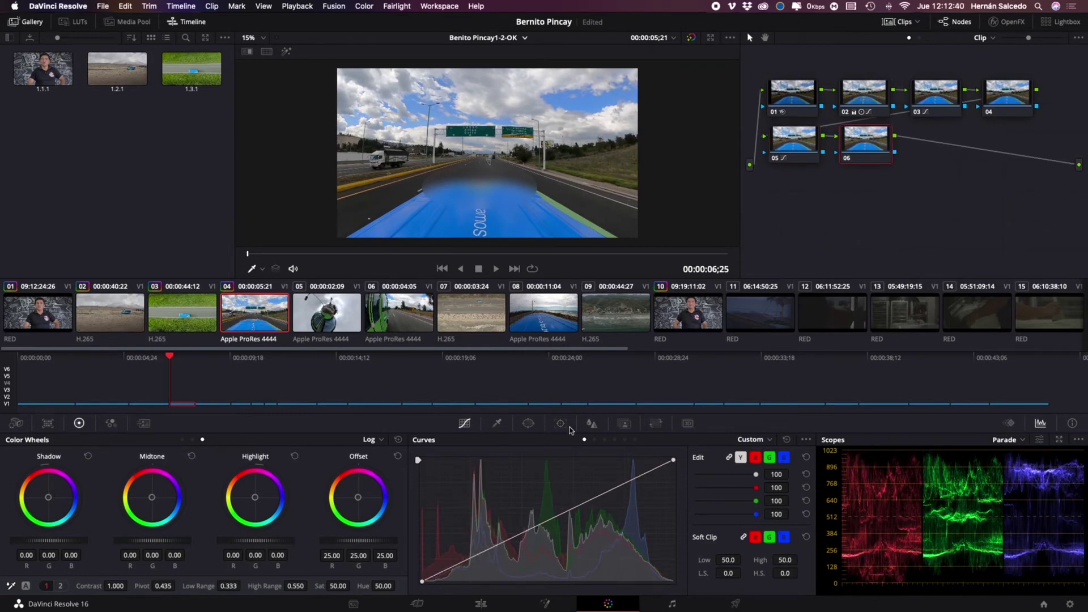
Give node 06 a soft oval Circle window (size 56.94, aspect 70.03, softness 11.35) and a curve point.
click(528, 424)
click(432, 508)
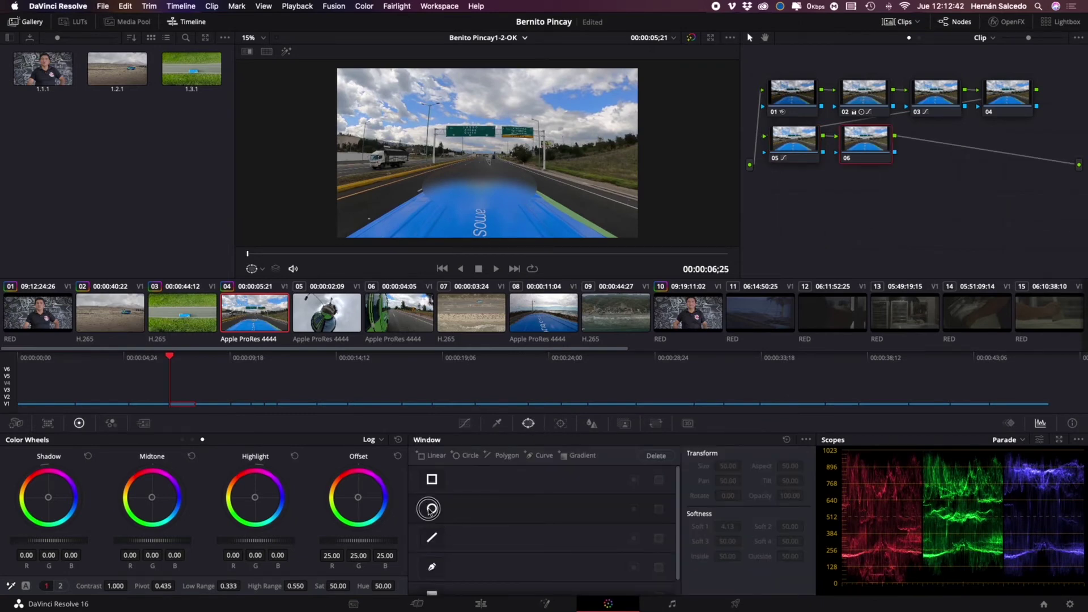
drag(448, 160, 371, 158)
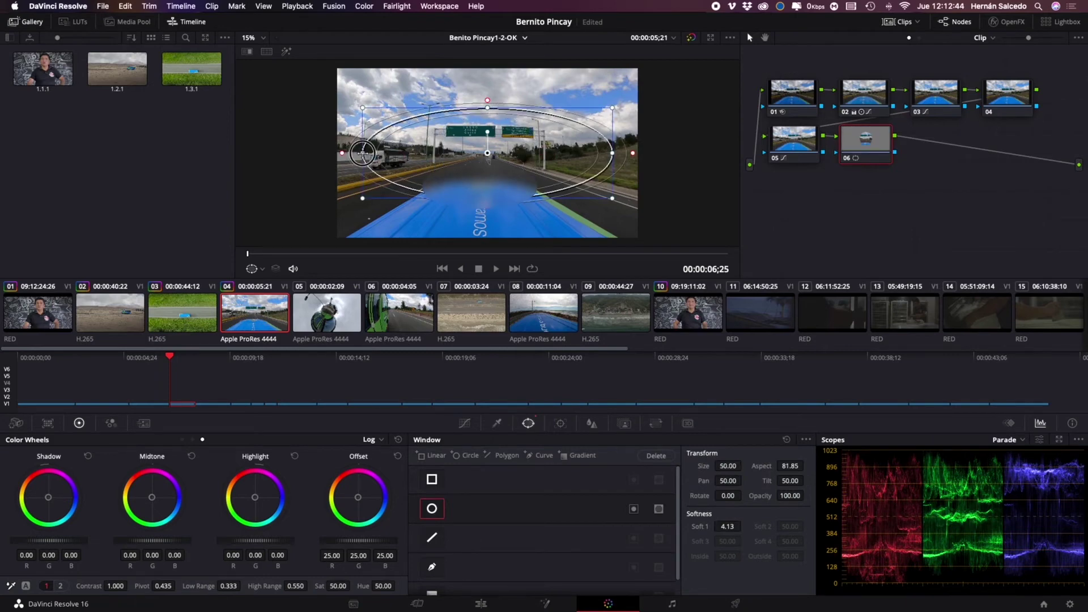
drag(488, 199, 491, 266)
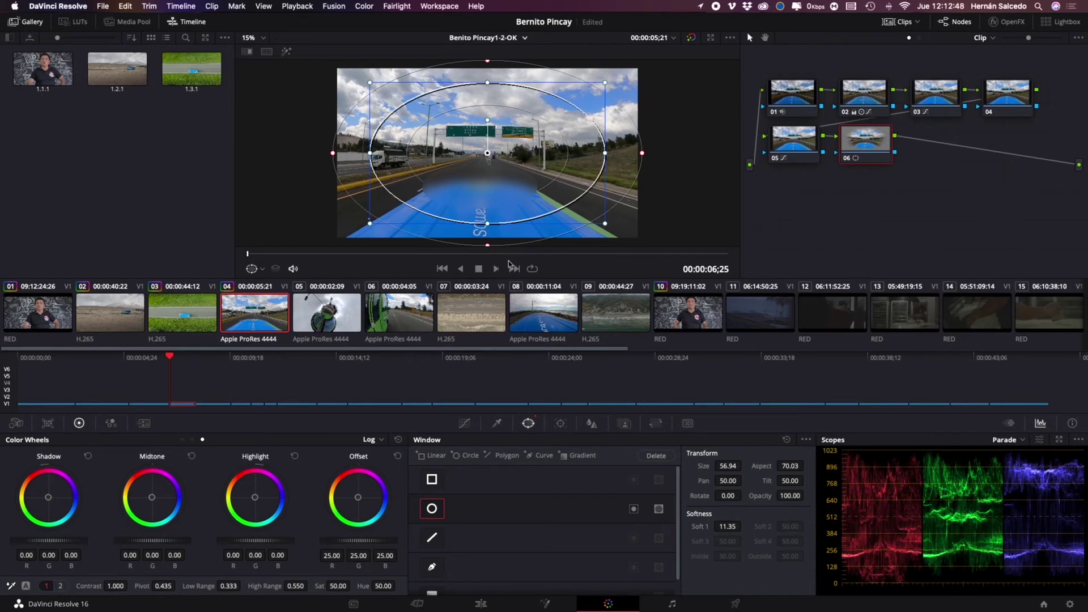
click(463, 425)
click(516, 533)
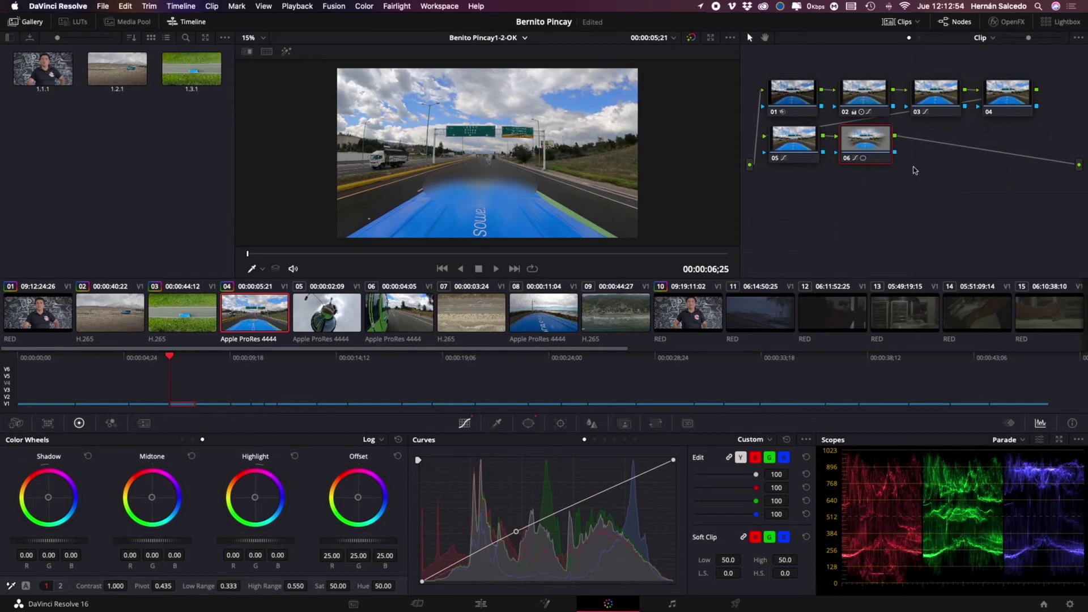
Add serial node 07 after node 06 and lower its Gain to 0.93.
right_click(867, 144)
mouse_move(897, 175)
mouse_move(897, 196)
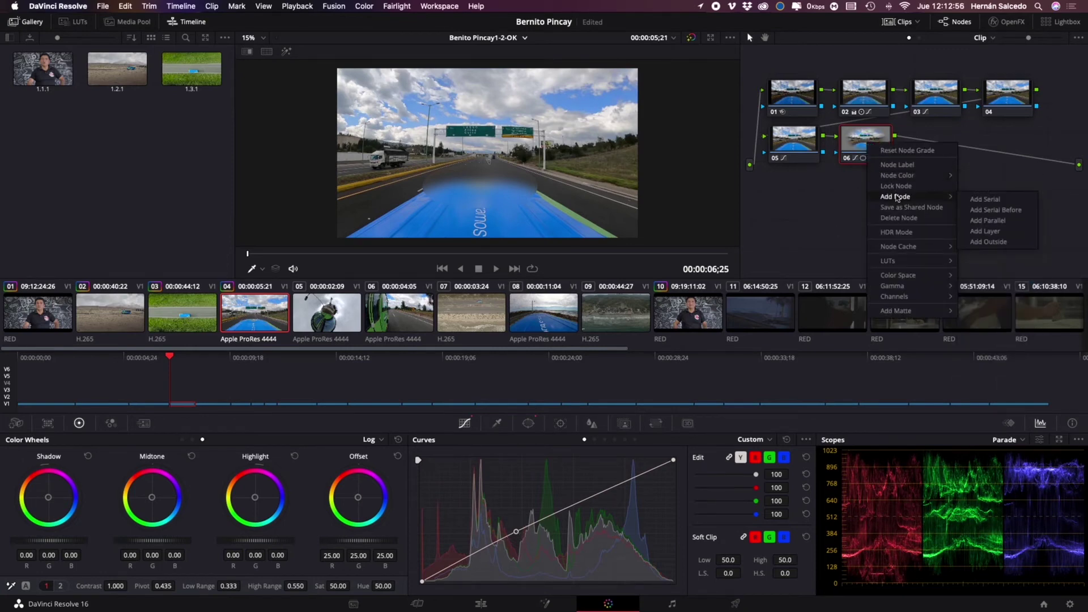
click(979, 241)
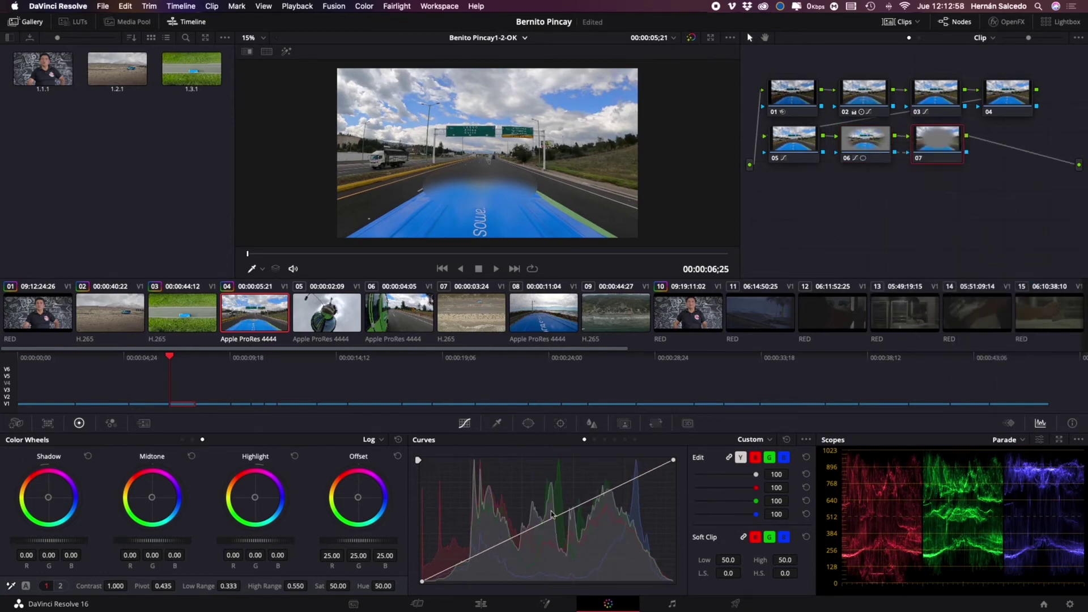
click(183, 440)
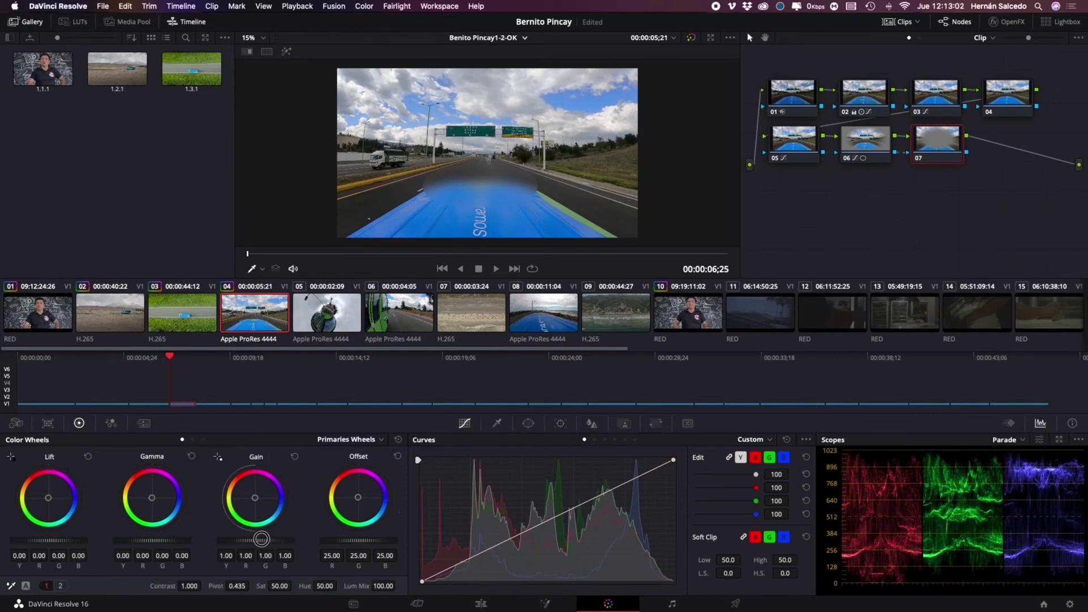
drag(261, 541, 219, 529)
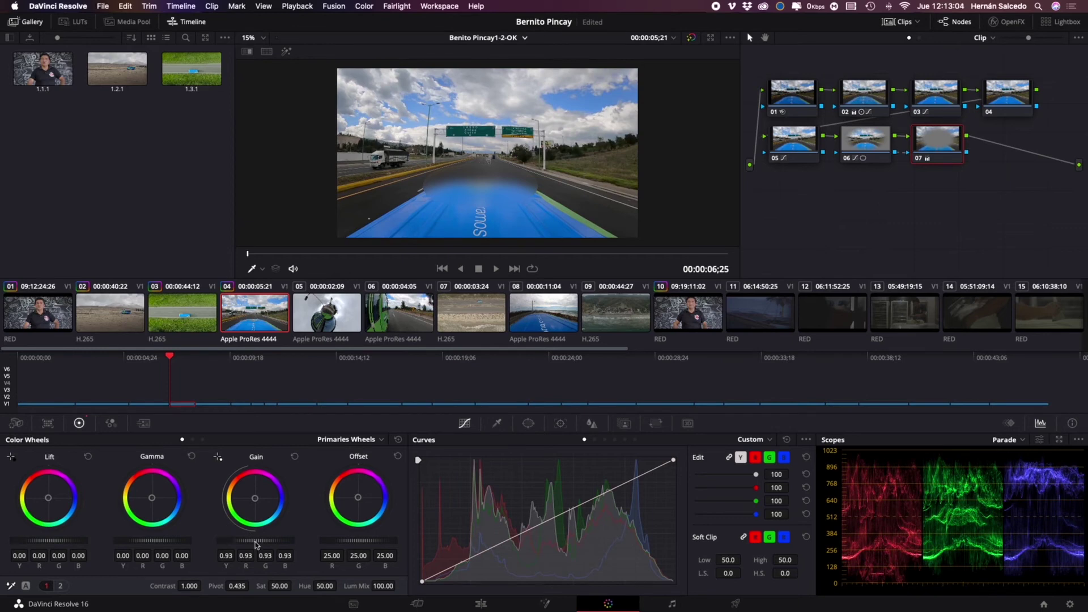
Set node 07's blur radius to 0.60, then add serial node 08.
click(593, 424)
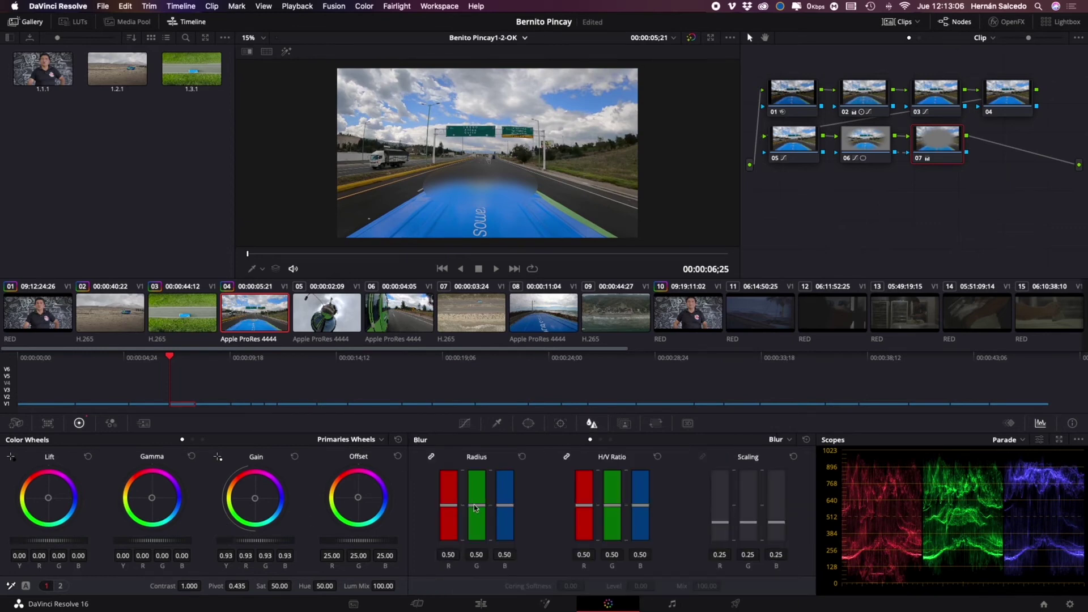
drag(473, 506, 477, 497)
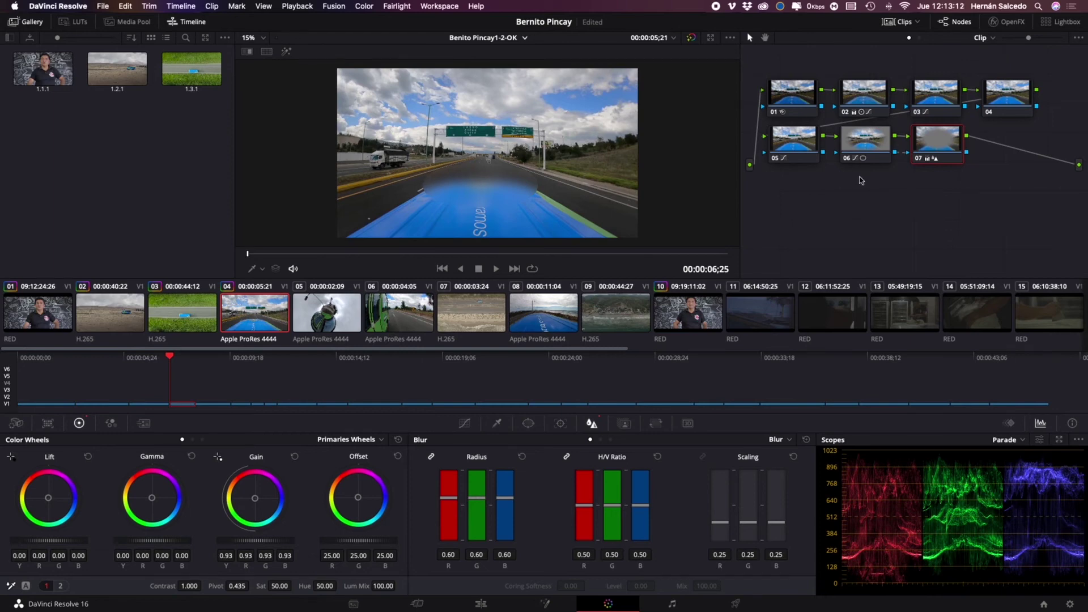
key(alt+s)
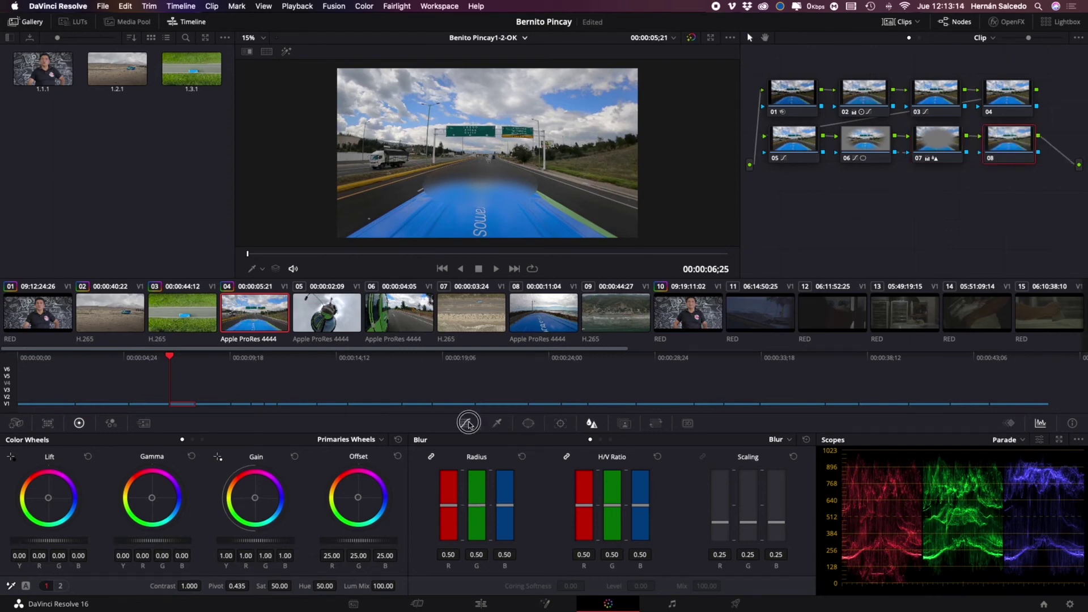
On node 08's Lum Vs Sat curve, drop shadows to 0.61, highlights to 0.45, and raise midtones to 1.12.
click(468, 423)
click(625, 440)
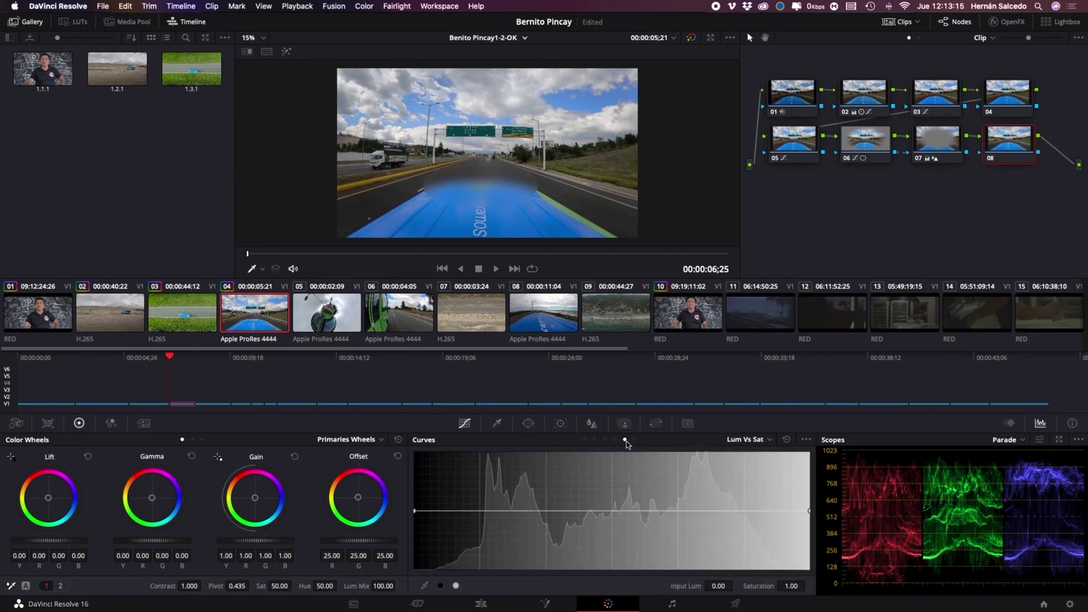
click(612, 510)
drag(416, 510, 416, 535)
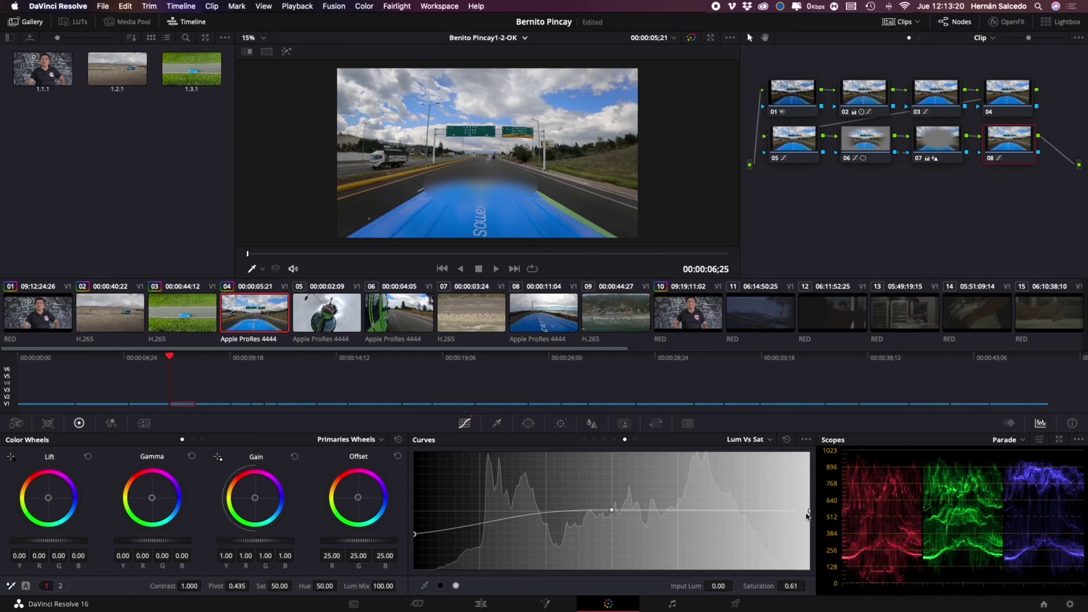
drag(808, 514, 809, 543)
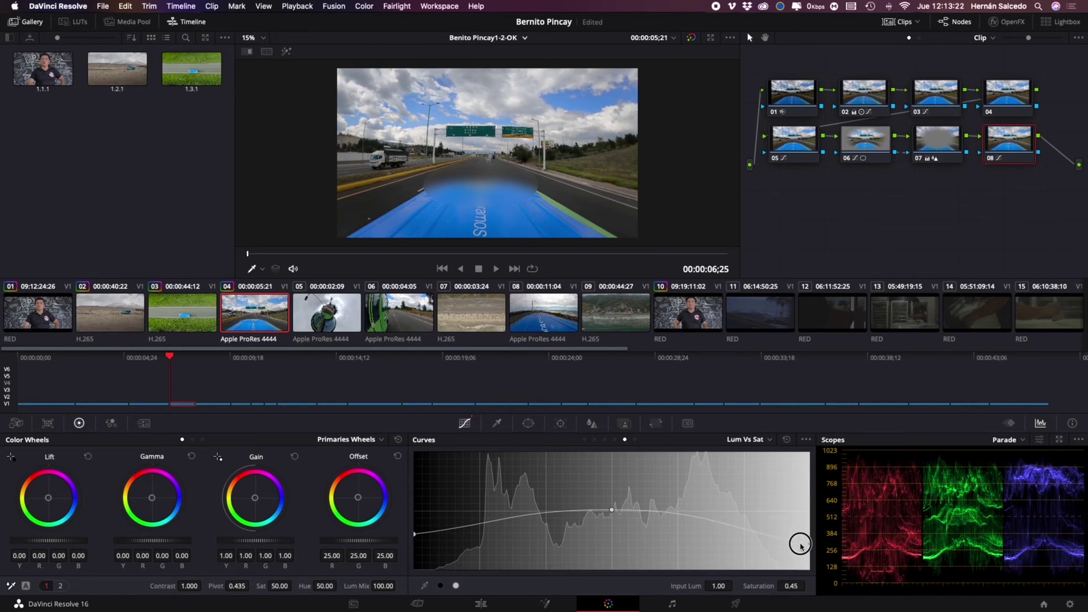
drag(612, 510, 614, 503)
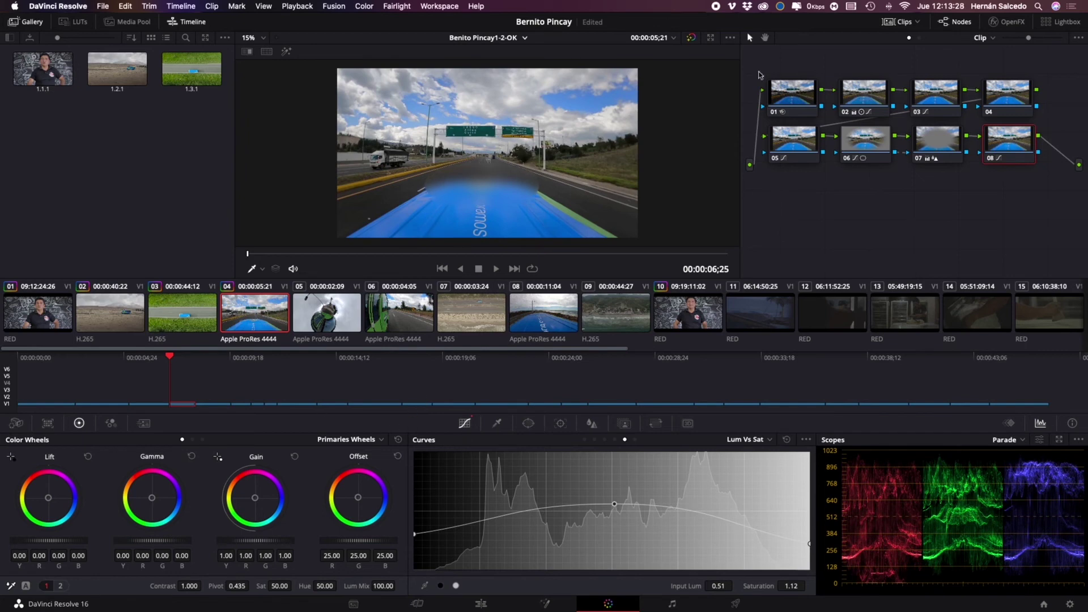
Reset all grades and nodes, then undo to restore the eight-node tree.
right_click(818, 193)
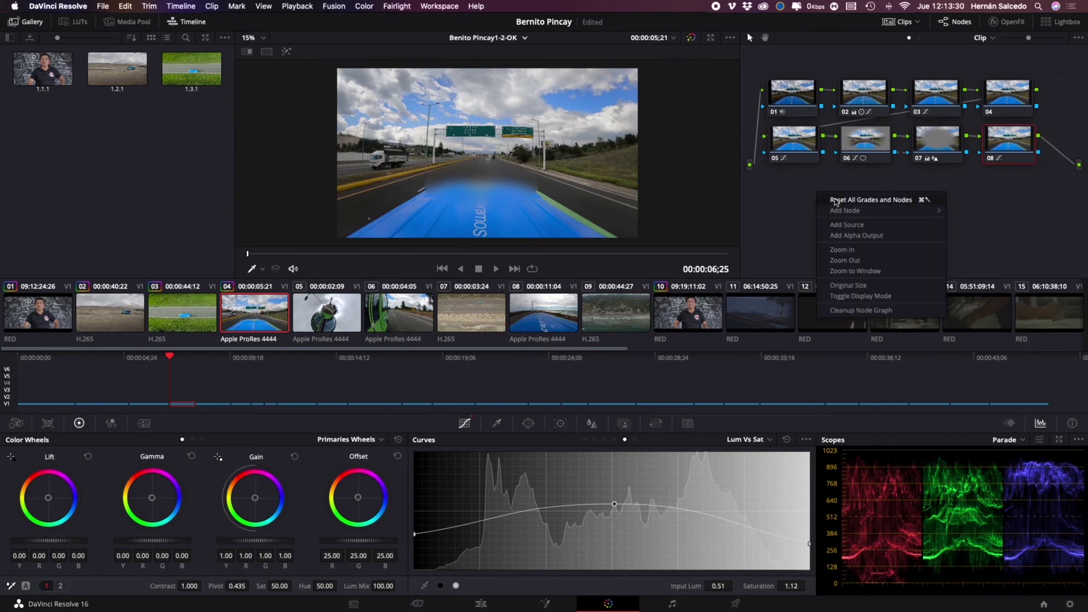
click(837, 201)
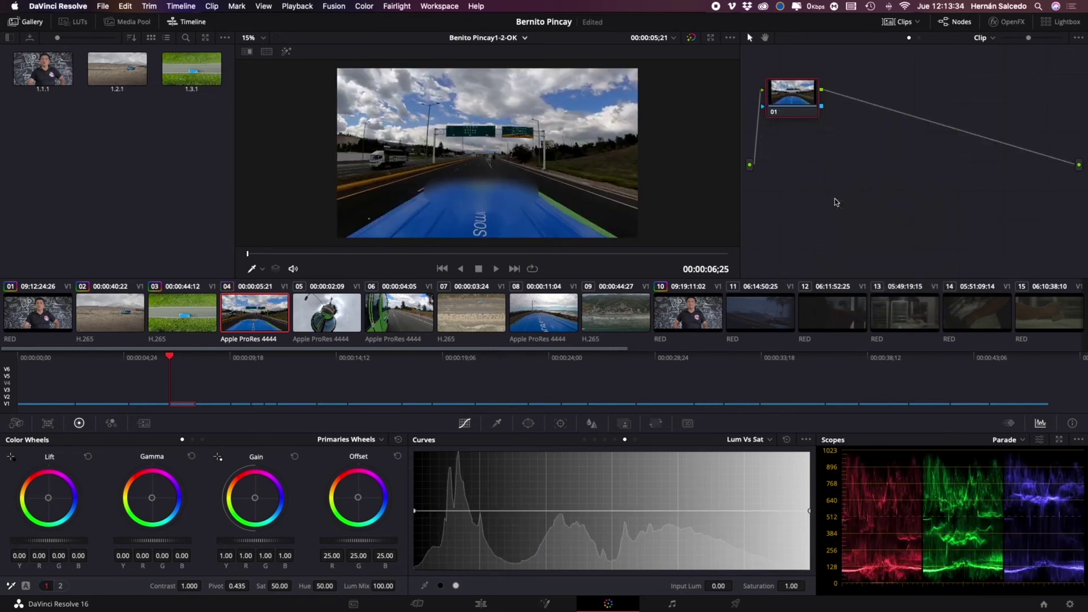
key(ctrl+z)
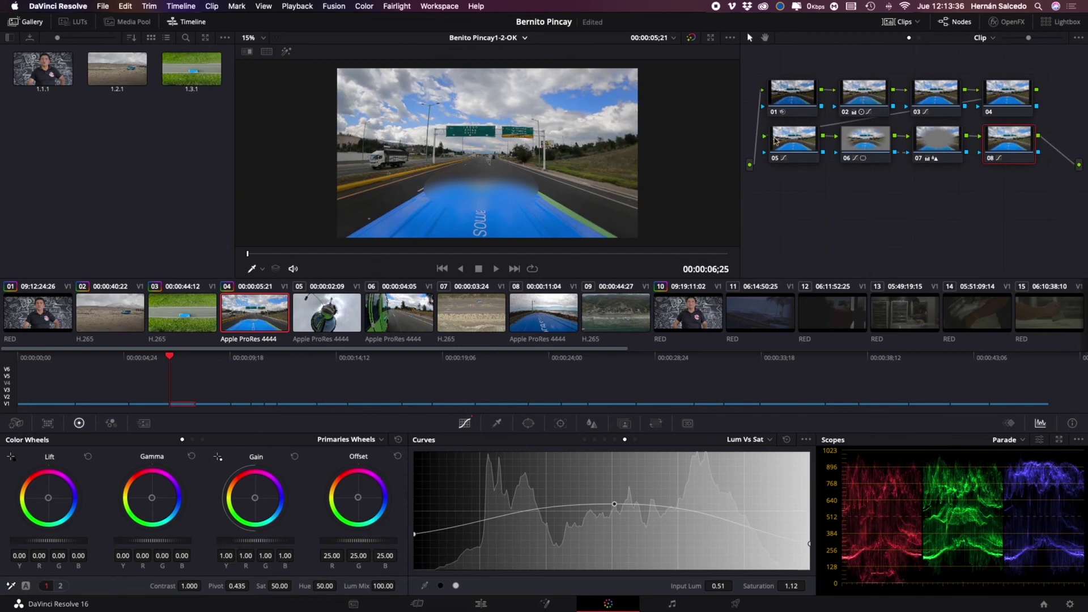
Toggle the grade bypass to compare, then grab still 1.4.1 into the Gallery.
click(691, 38)
click(691, 38)
click(690, 37)
click(691, 38)
right_click(517, 132)
click(536, 147)
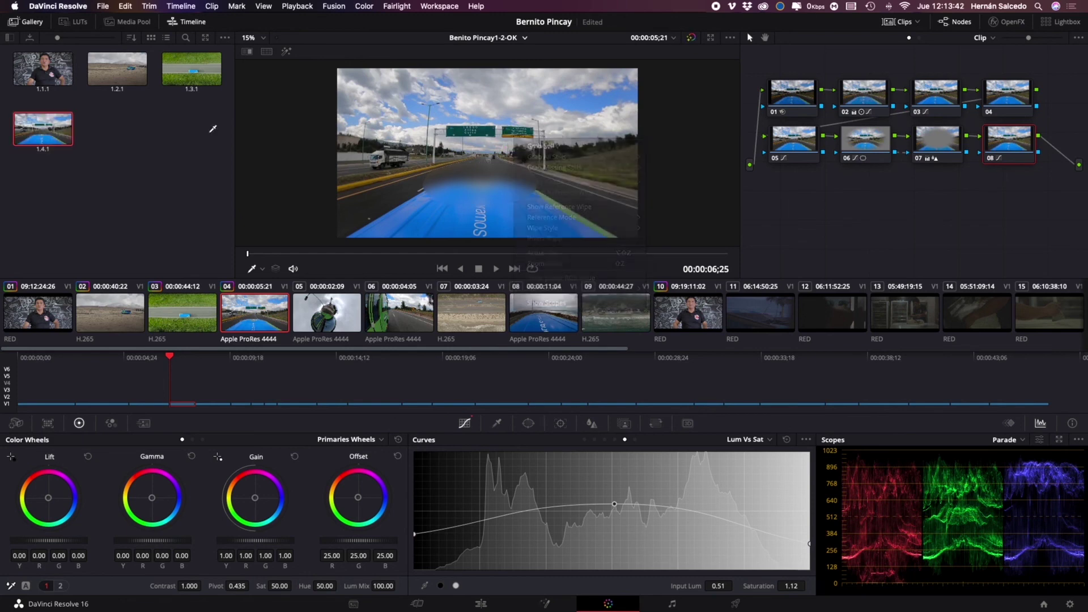